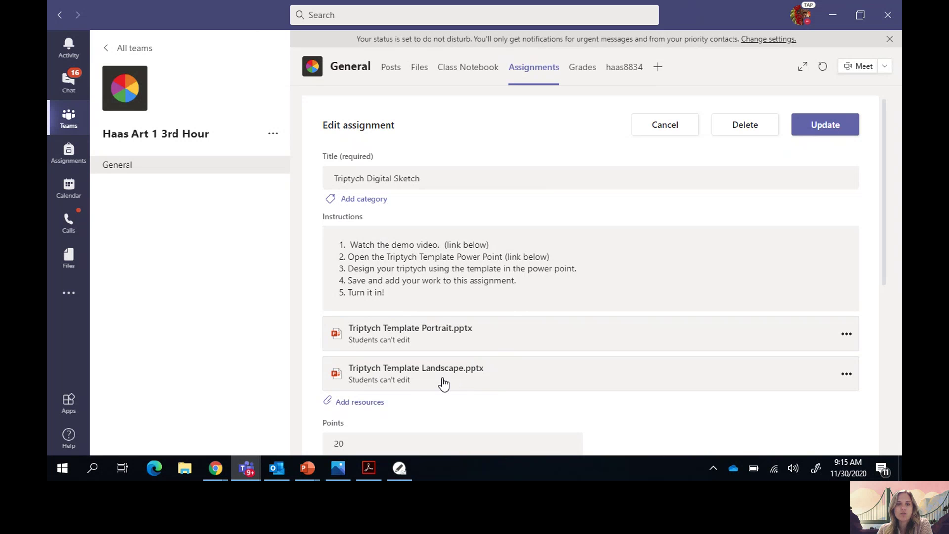
- Open the Triptych Template Landscape.pptx attachment in the desktop PowerPoint app
click(443, 380)
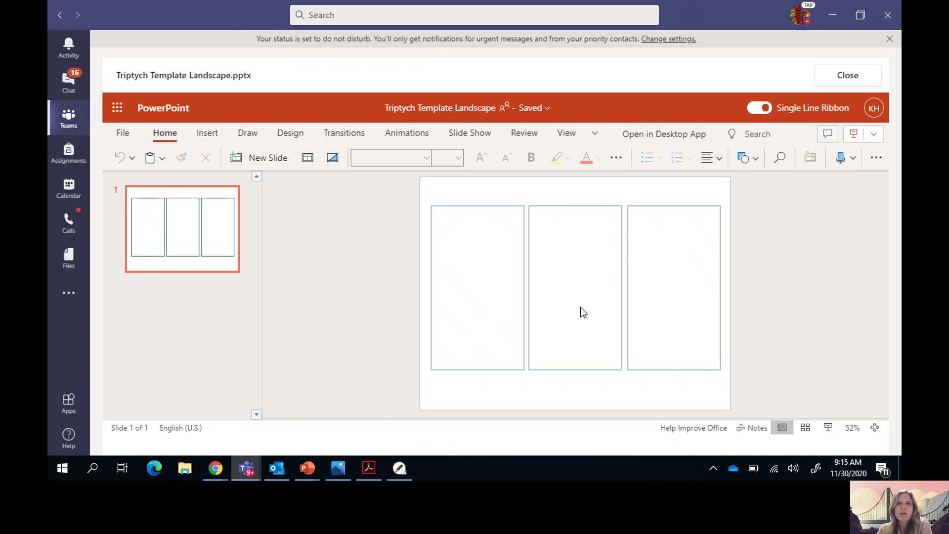
click(659, 139)
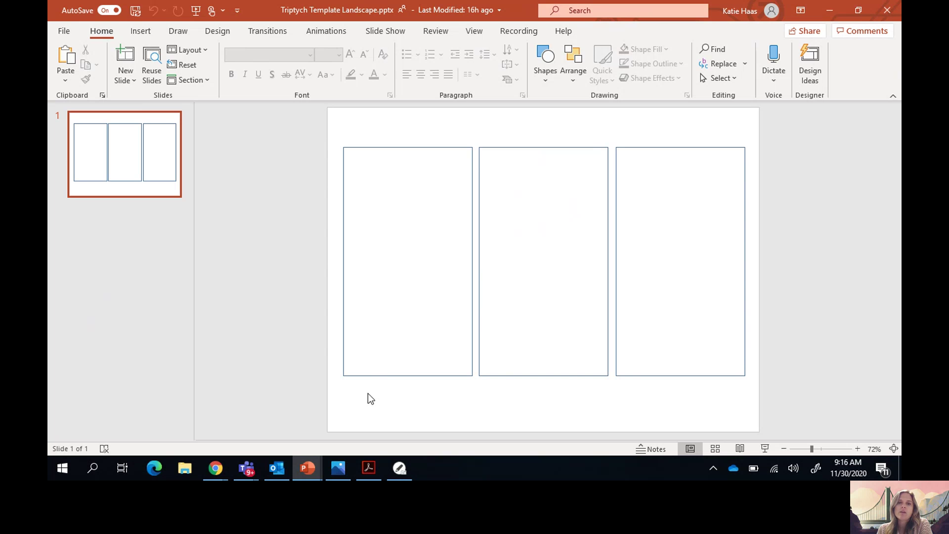
- Copy Picture1.jpg from Pictures > TRIPTYCH and switch back to the triptych template
click(184, 468)
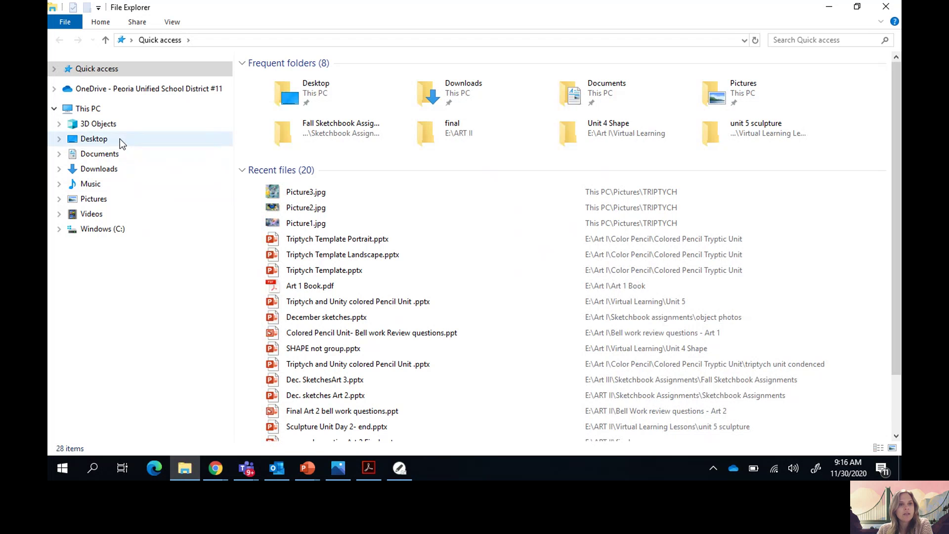
click(110, 199)
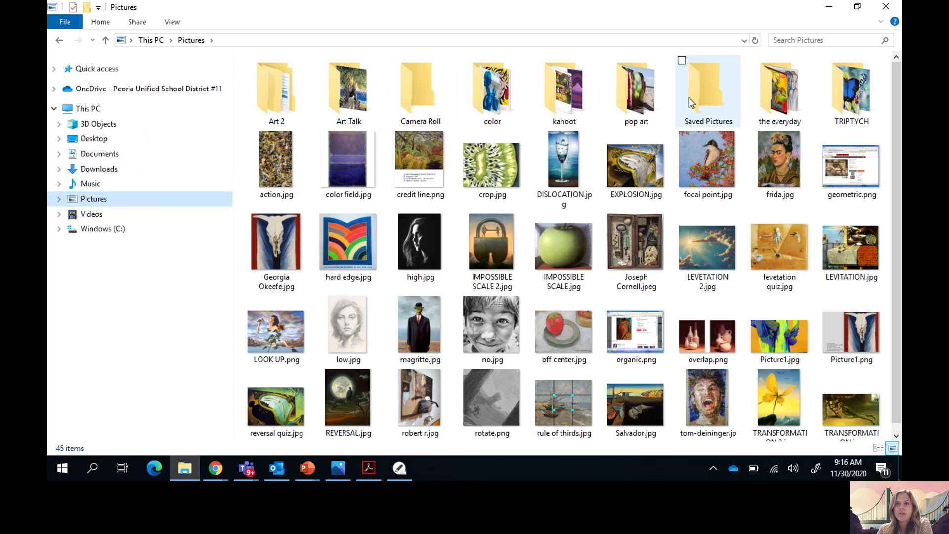
double_click(858, 103)
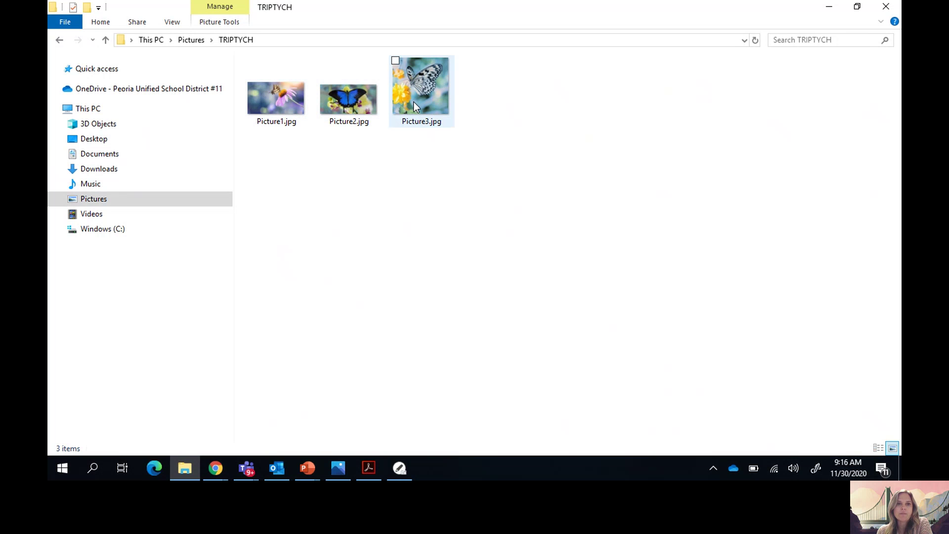
mouse_move(277, 99)
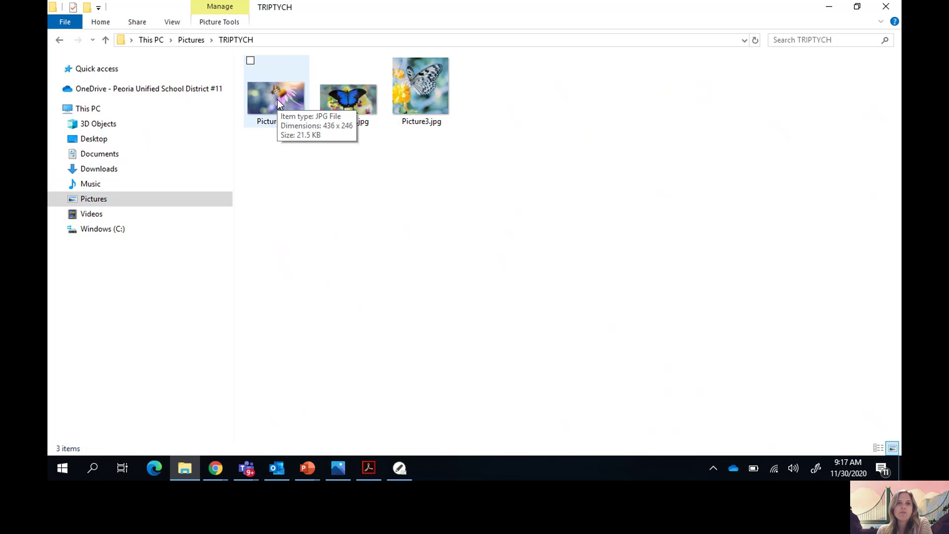
right_click(277, 99)
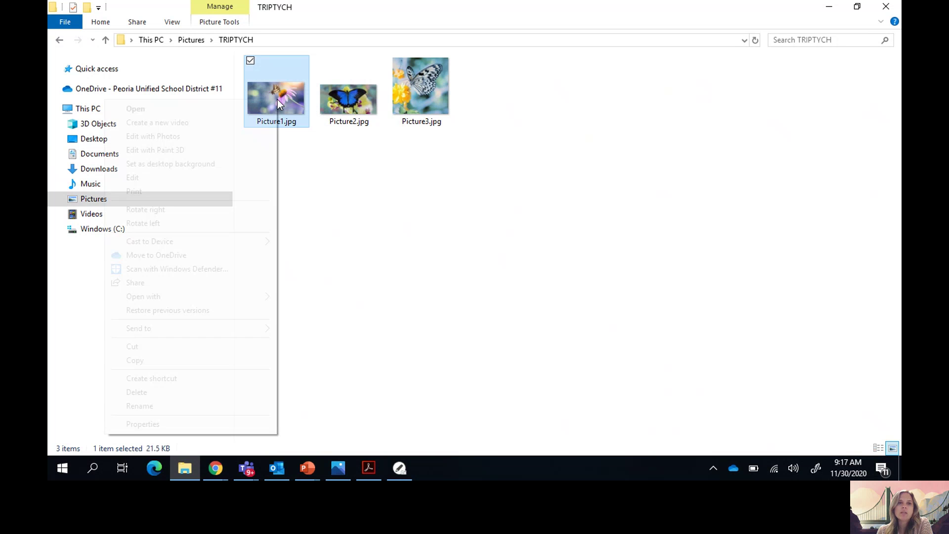
click(216, 357)
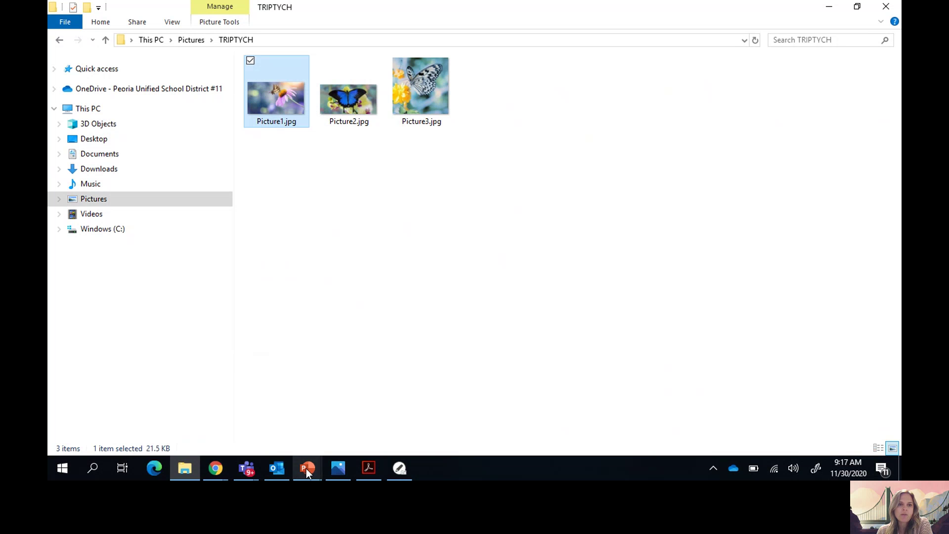
click(306, 468)
click(812, 430)
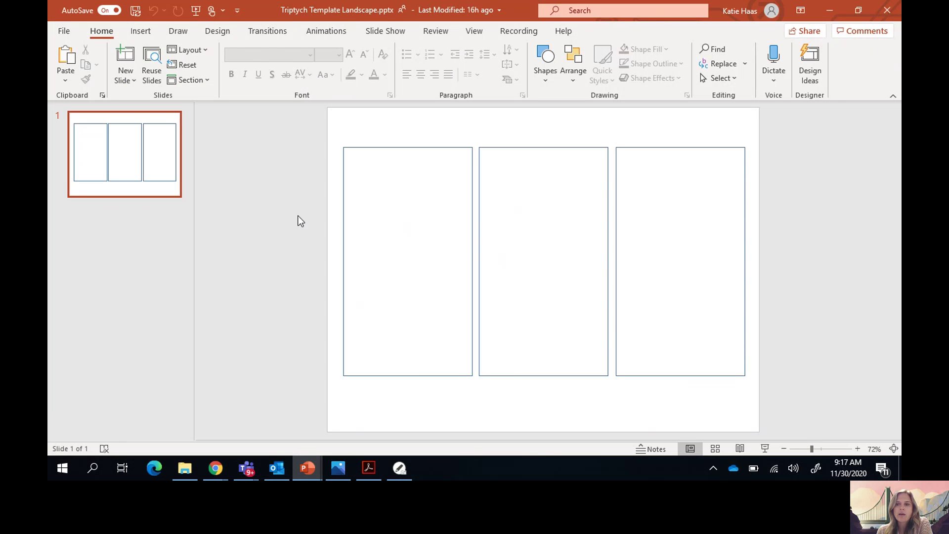
- Paste the swallowtail butterfly photo onto the slide and move it over the left panel
right_click(403, 400)
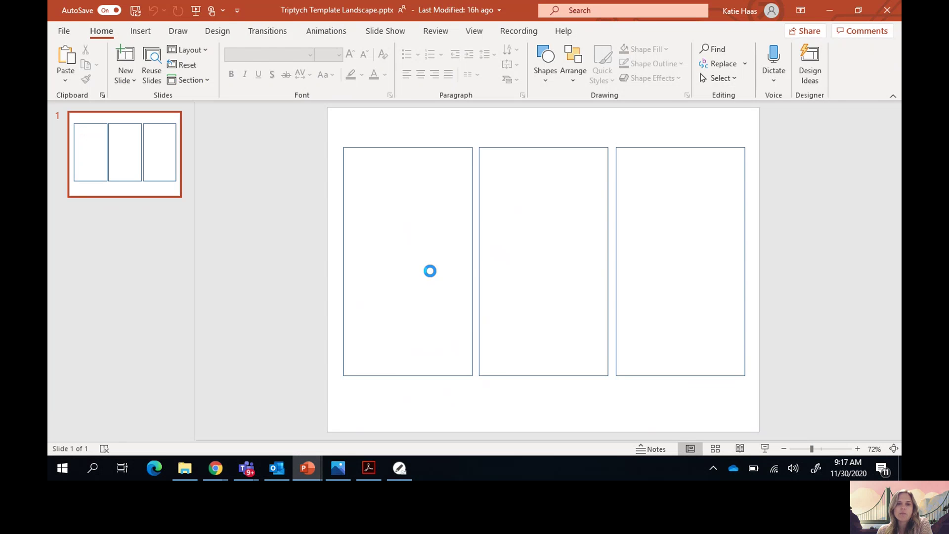
click(432, 274)
drag(560, 249, 428, 197)
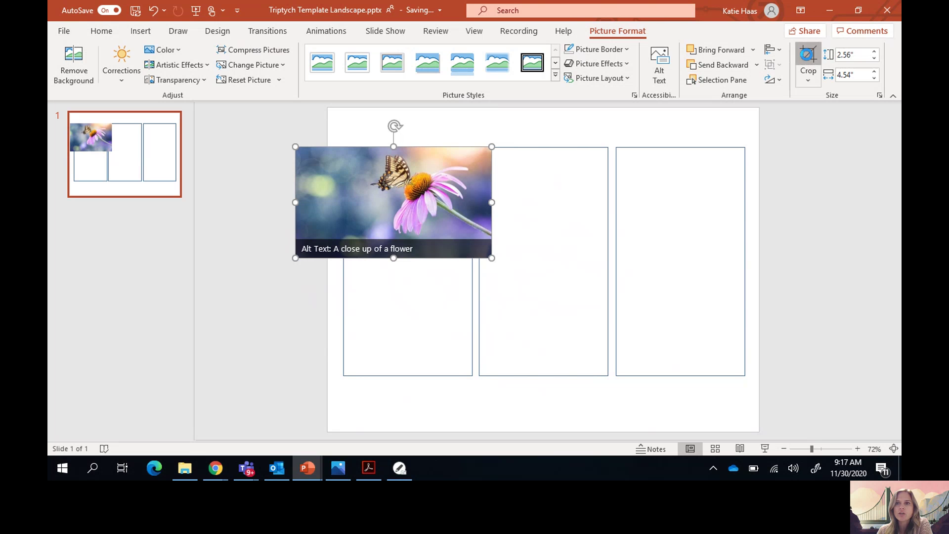
- Crop the photo's left and right sides and enlarge it toward the left panel's size
click(808, 55)
drag(295, 203, 368, 213)
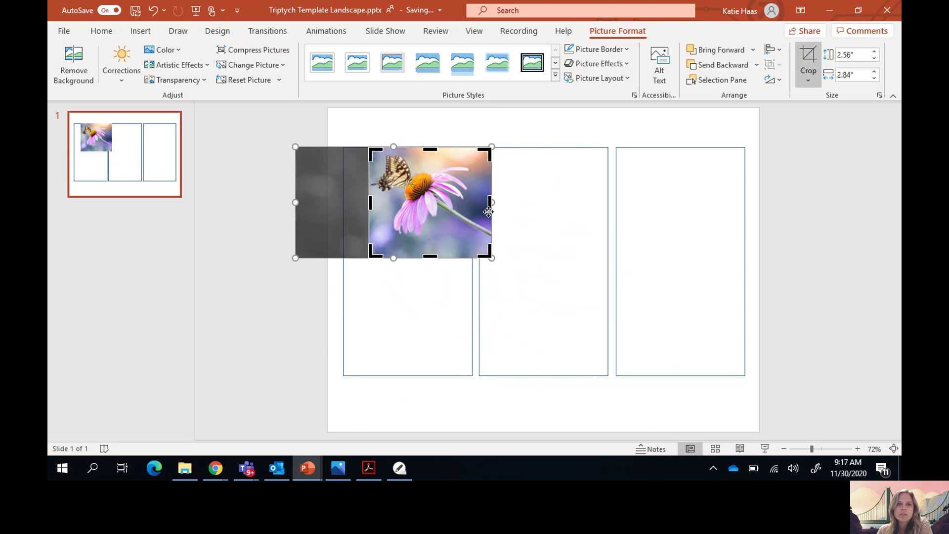
drag(491, 203, 368, 213)
click(491, 411)
drag(418, 258, 444, 338)
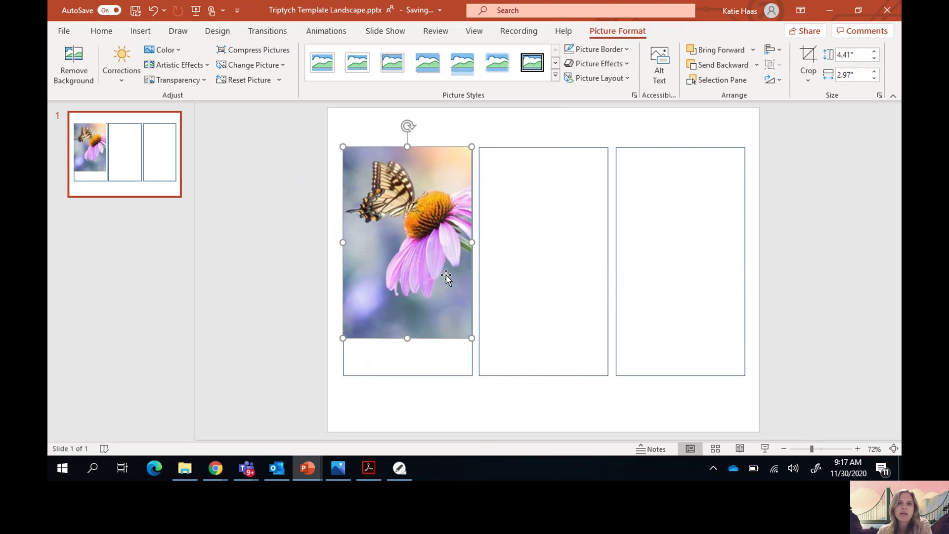
- Trim the photo's right edge, then resize and nudge it to fill the left panel at 5.28" by 3.05"
click(808, 65)
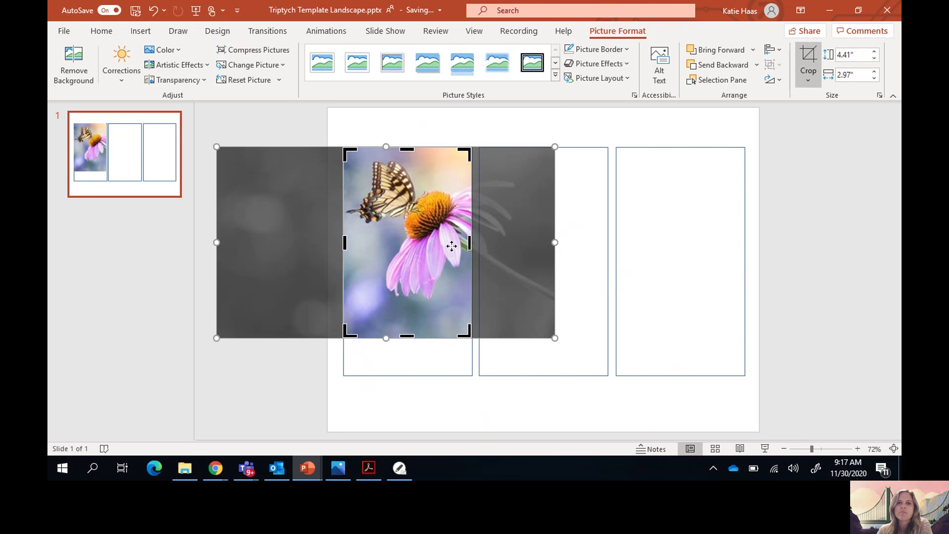
drag(471, 242, 453, 248)
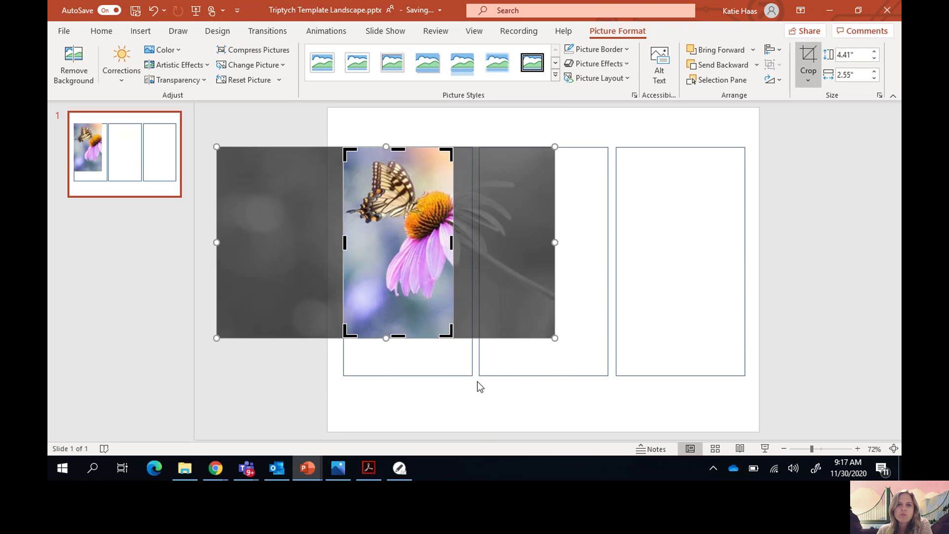
click(474, 387)
click(444, 338)
drag(454, 338, 460, 374)
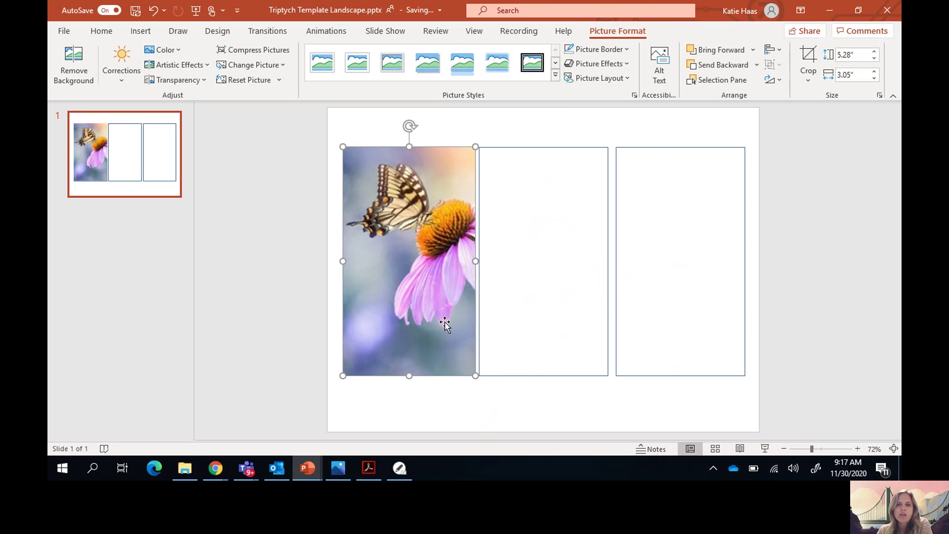
drag(404, 417, 407, 374)
key(Left)
key(Left)
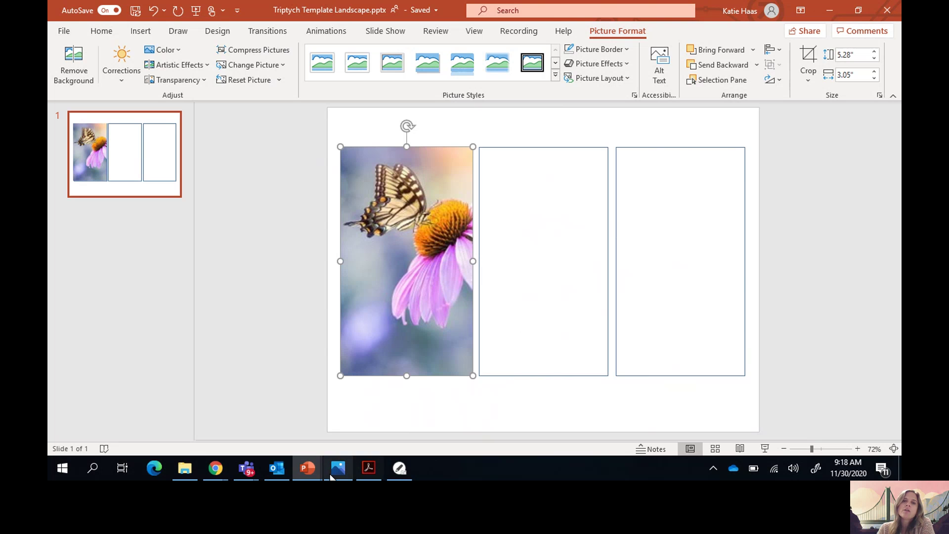
- Copy Picture2.jpg from the TRIPTYCH folder and return to the template slide
click(188, 468)
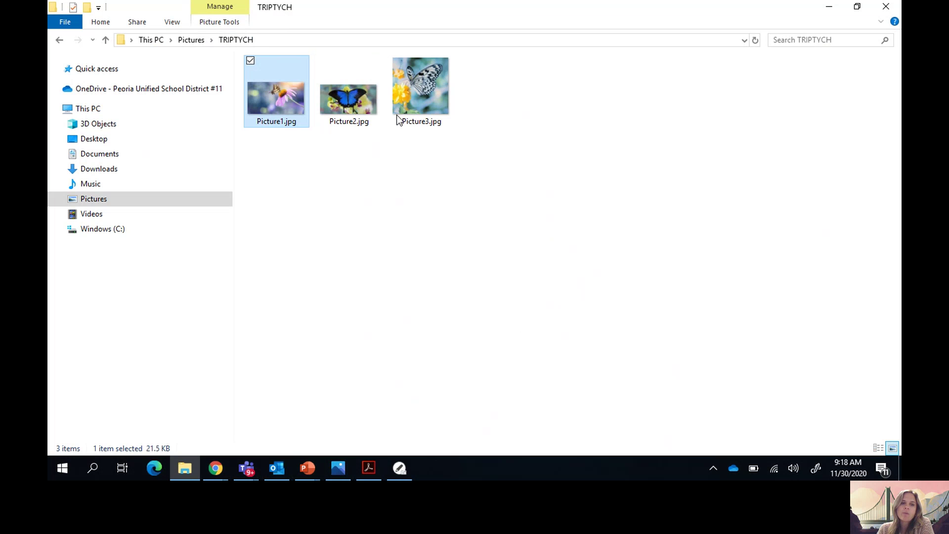
click(359, 101)
right_click(359, 101)
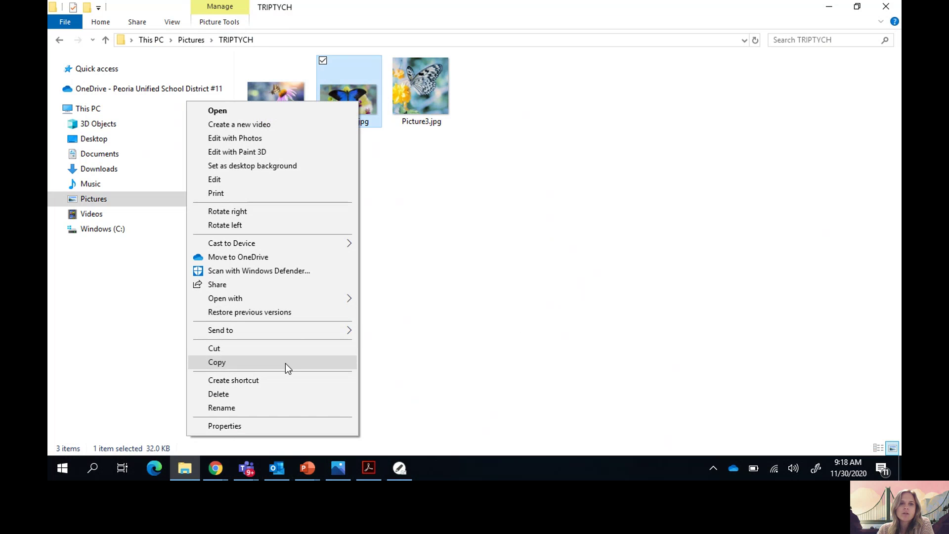
click(284, 363)
mouse_move(309, 466)
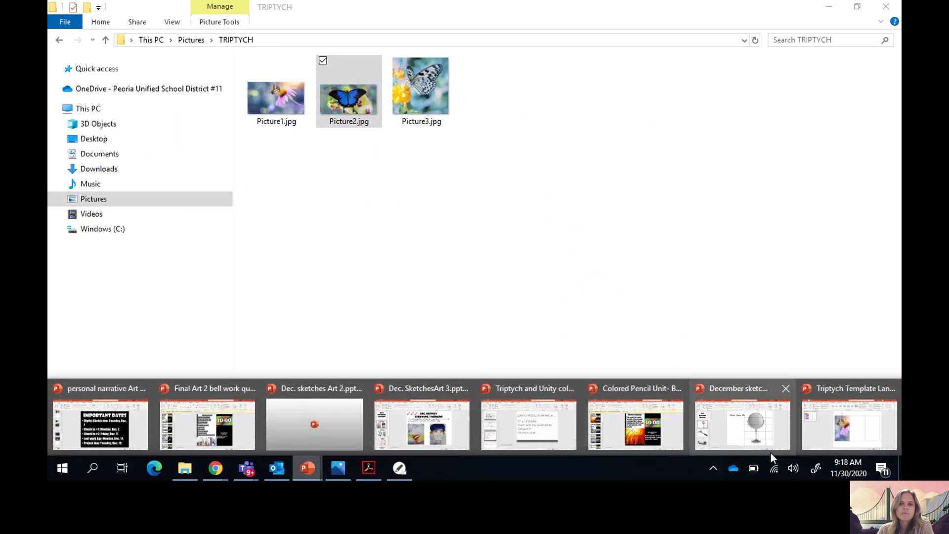
click(851, 415)
right_click(561, 254)
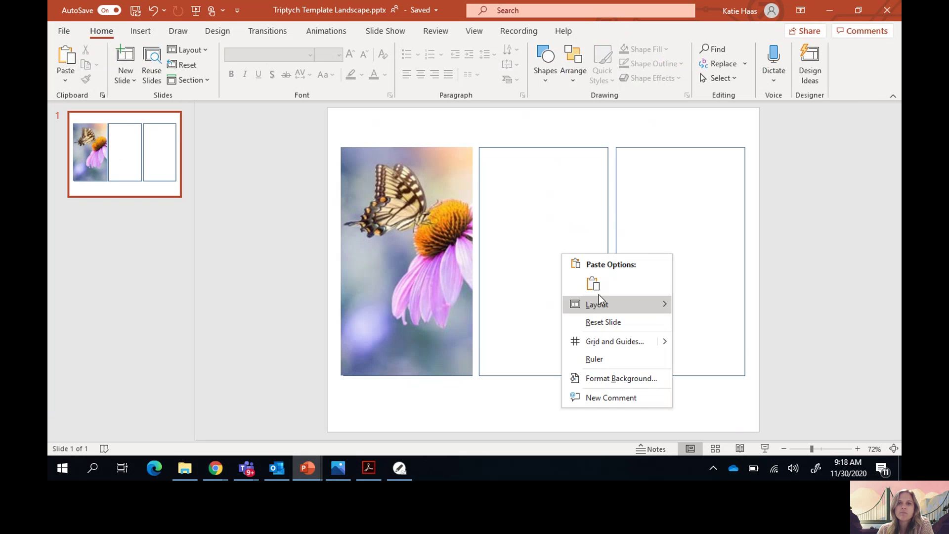
- Paste the blue butterfly photo, crop its left and right sides, and enlarge it in the middle panel
click(594, 282)
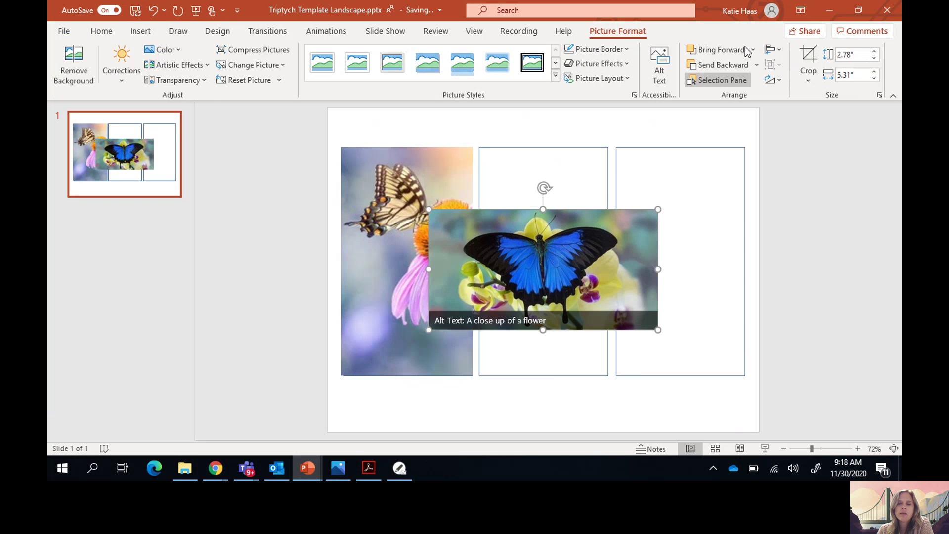
click(808, 62)
drag(656, 269, 580, 268)
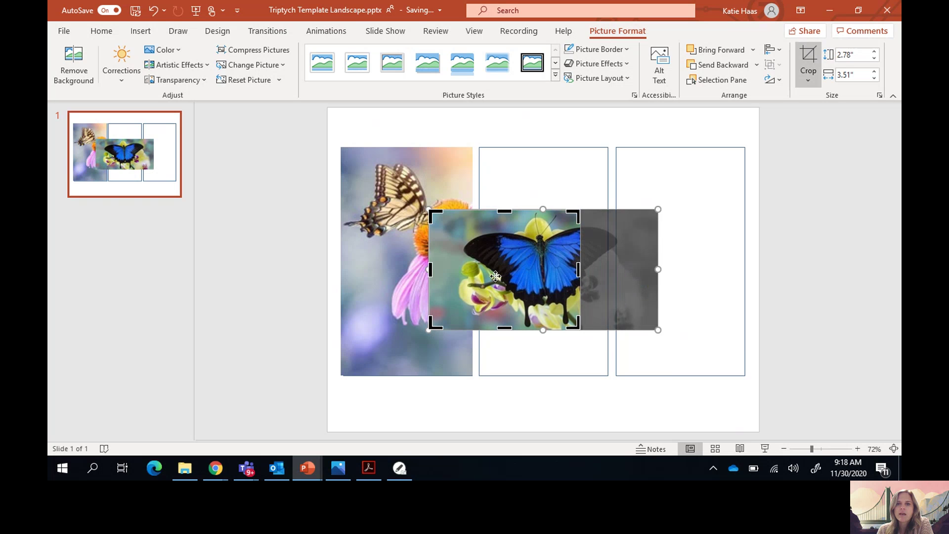
drag(430, 269, 527, 204)
click(576, 421)
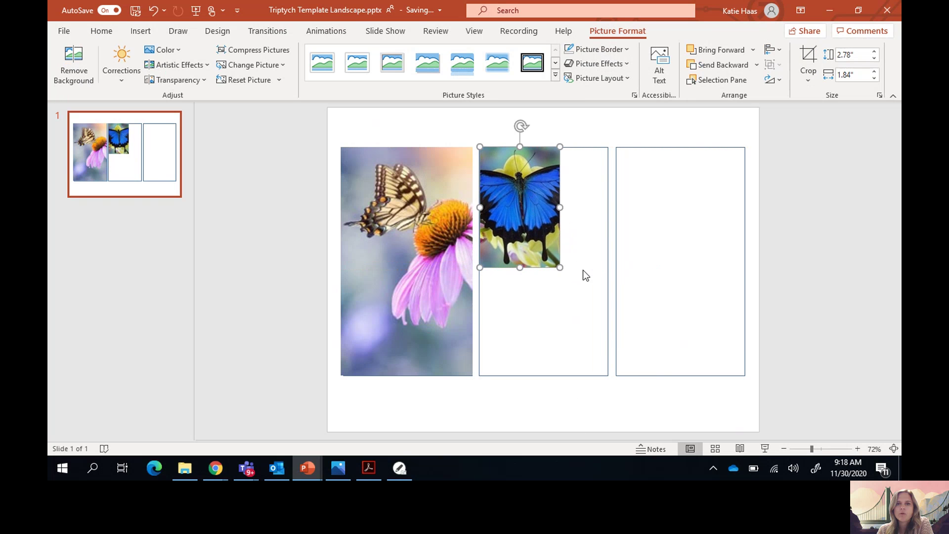
drag(560, 270, 547, 341)
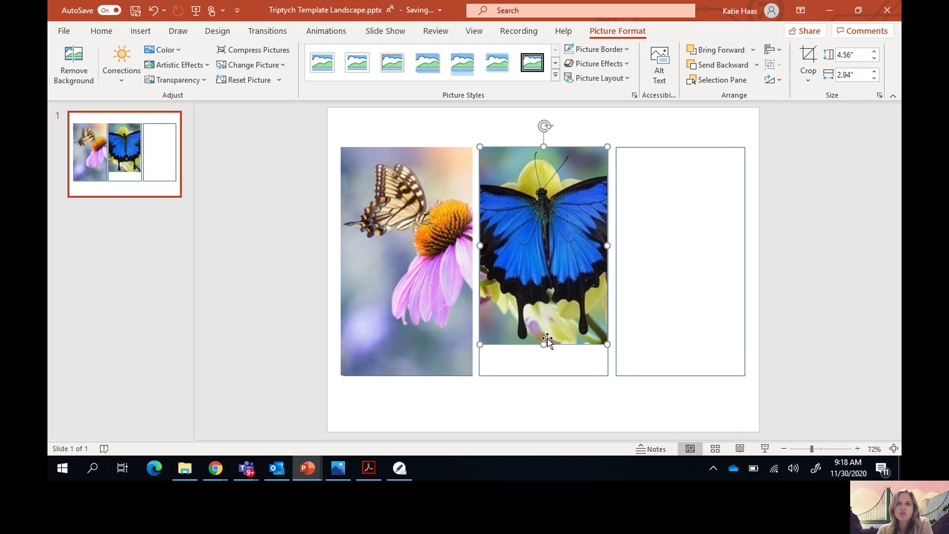
- Trim the blue butterfly's right side, then enlarge and nudge it to fill the middle panel
click(807, 57)
drag(605, 243, 589, 243)
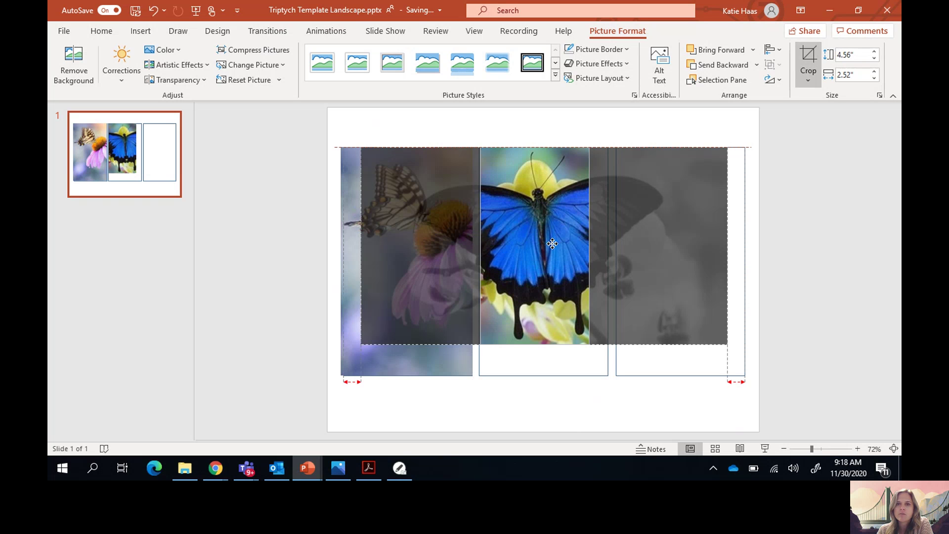
click(621, 415)
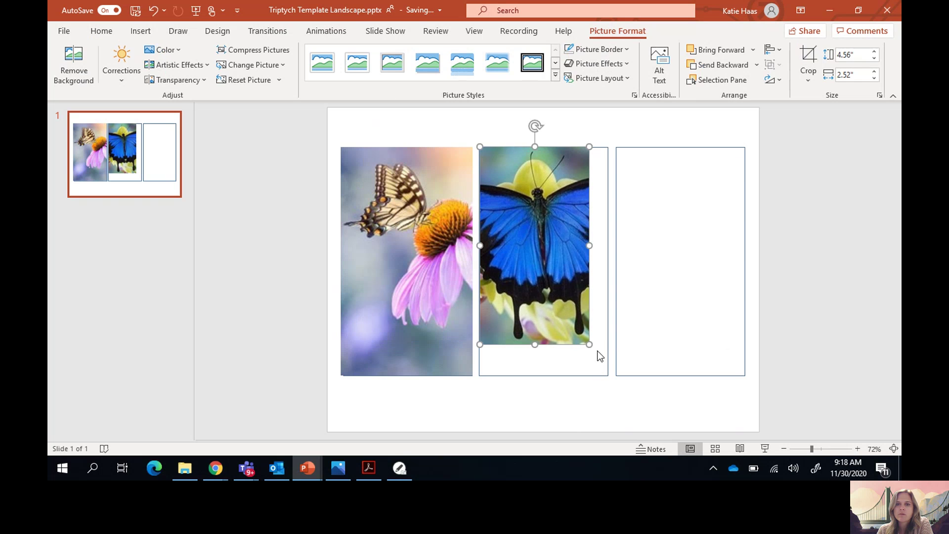
drag(589, 344, 608, 379)
click(618, 410)
drag(566, 316, 567, 317)
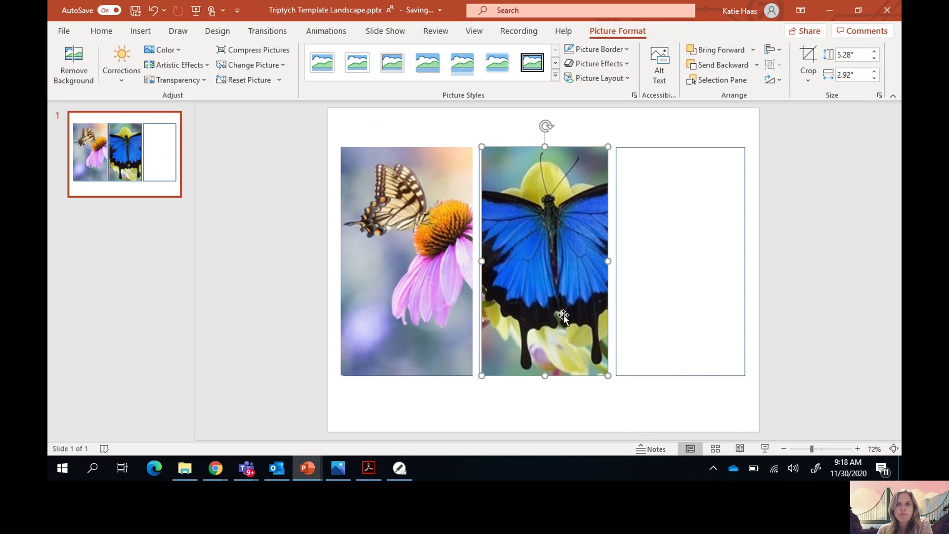
drag(484, 259, 482, 260)
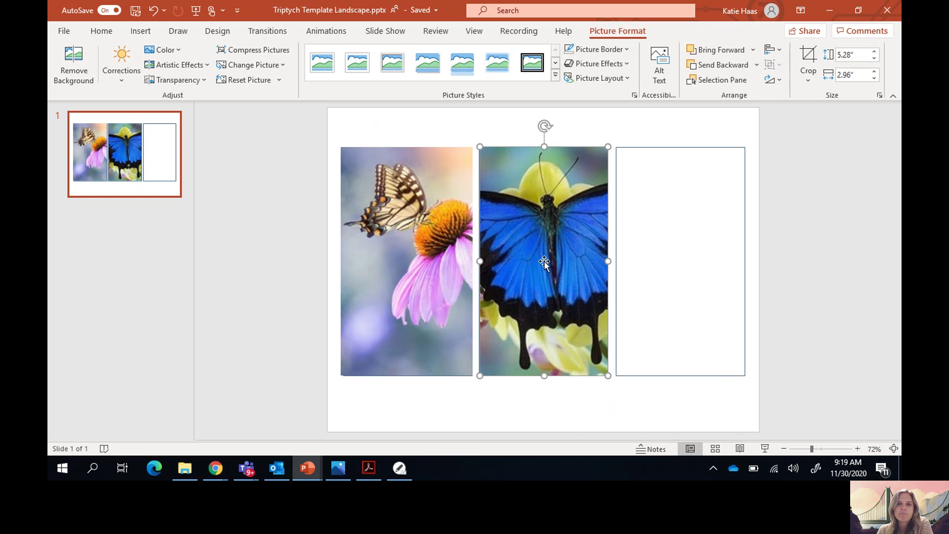
- Shift the butterfly within its crop frame, leaving the picture at 5.28" by 2.96"
click(805, 57)
drag(544, 256, 533, 257)
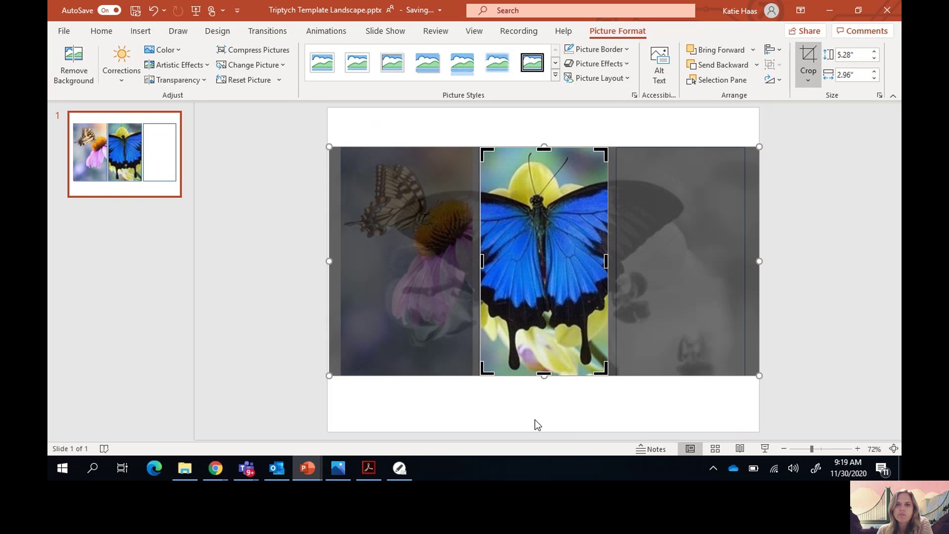
click(534, 421)
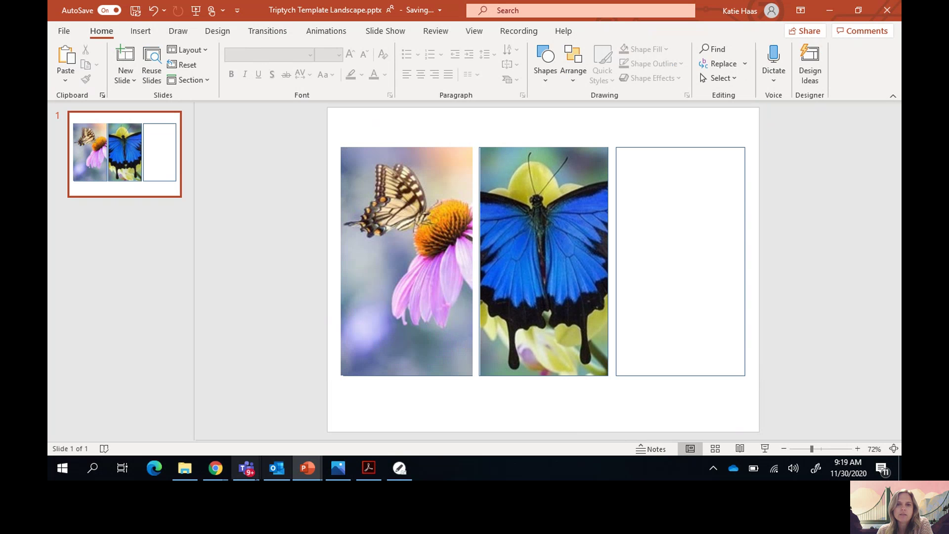
- Copy Picture3.jpg from the TRIPTYCH folder and return to the Triptych Template presentation
click(186, 468)
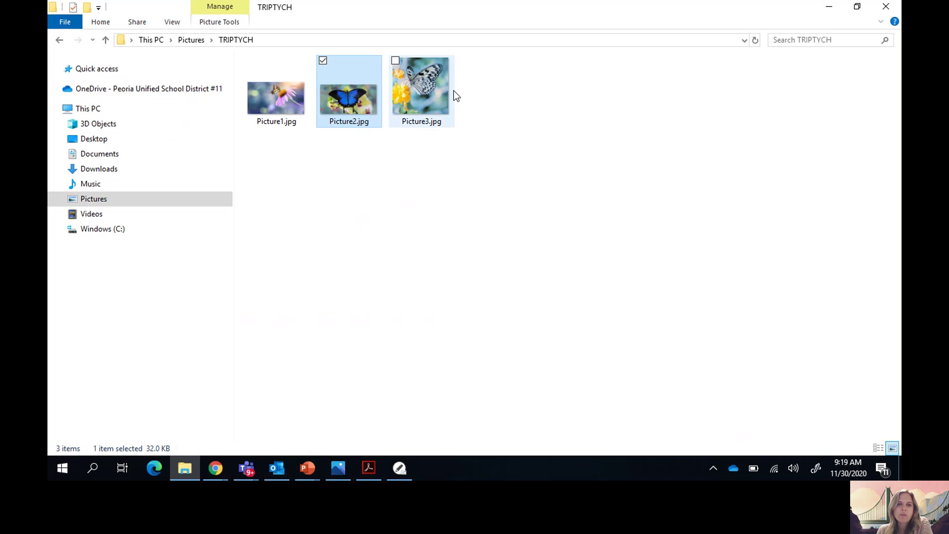
click(426, 90)
right_click(425, 90)
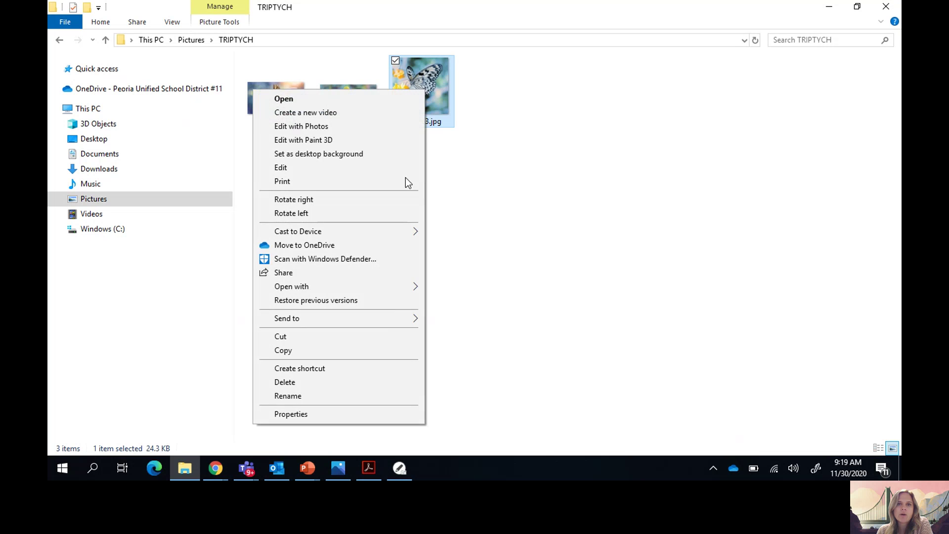
click(378, 350)
mouse_move(303, 469)
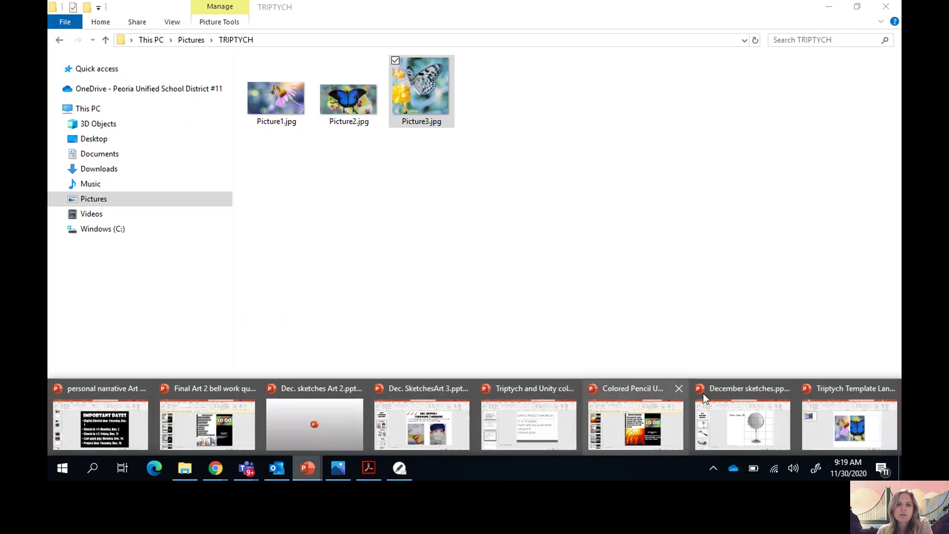
click(835, 435)
- Paste the black-and-white butterfly photo and drag it over the right panel
right_click(690, 238)
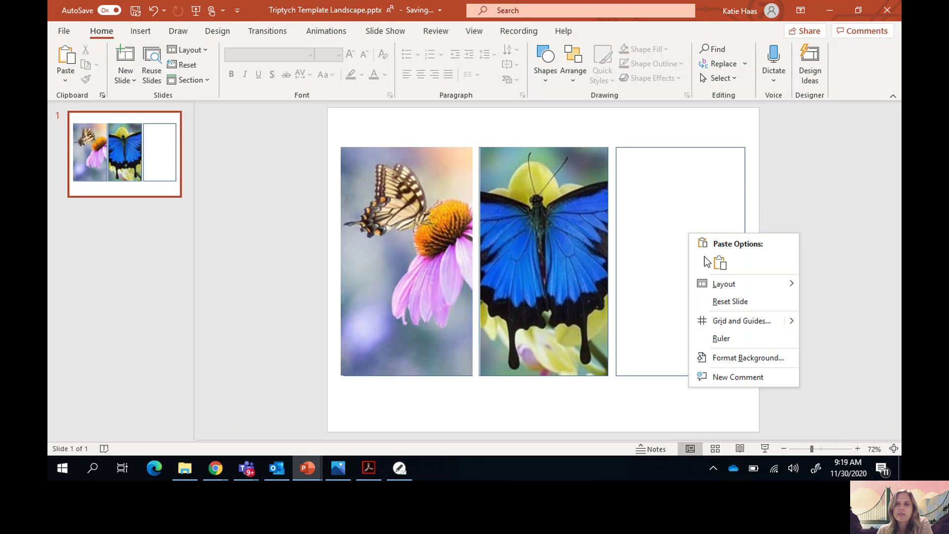
click(719, 263)
drag(535, 268, 660, 230)
- Crop the photo's sides and enlarge it to fill the right panel at 5.28" by 2.95"
click(808, 58)
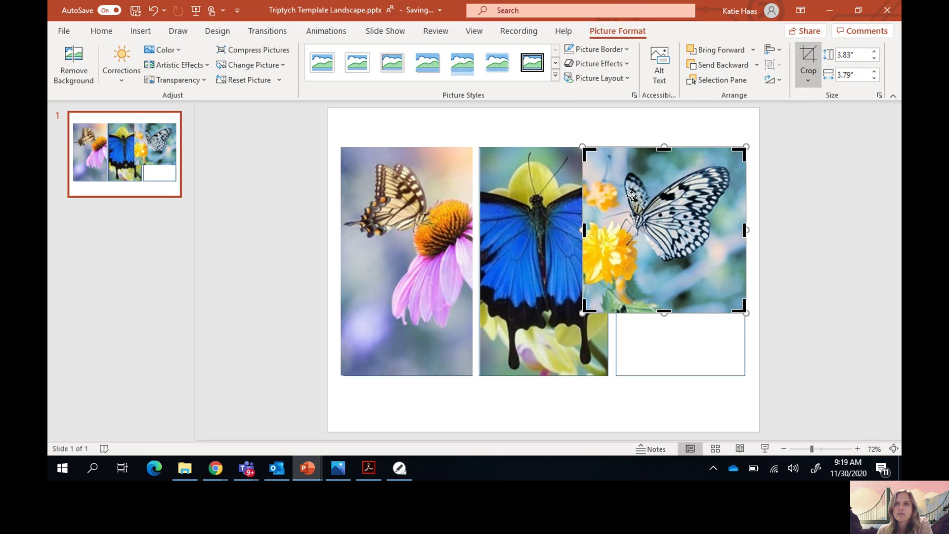
drag(744, 231, 688, 230)
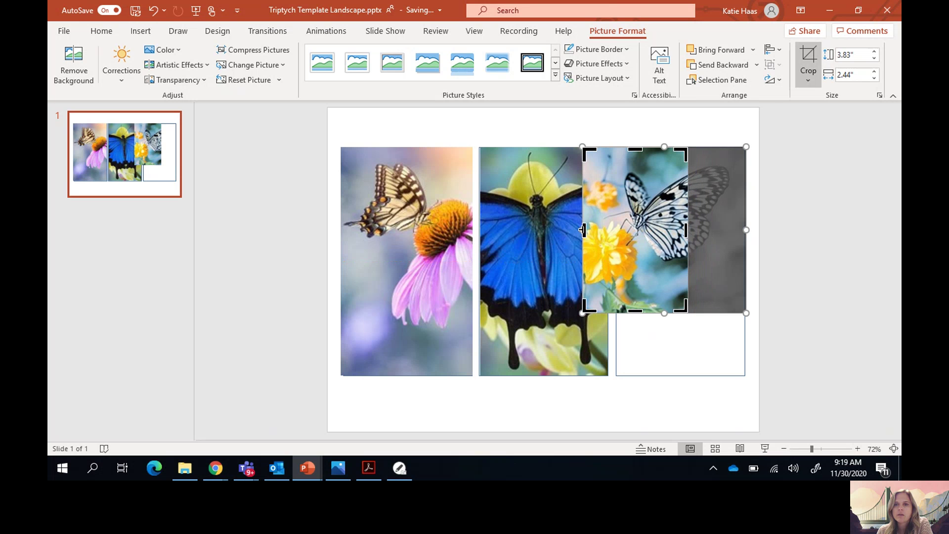
drag(583, 229, 592, 228)
click(684, 364)
drag(654, 275, 681, 269)
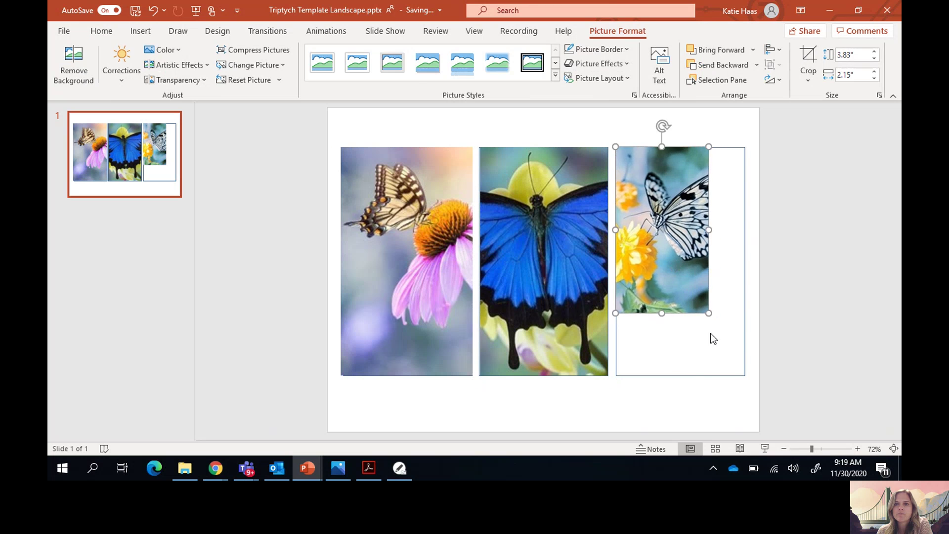
drag(708, 313, 722, 386)
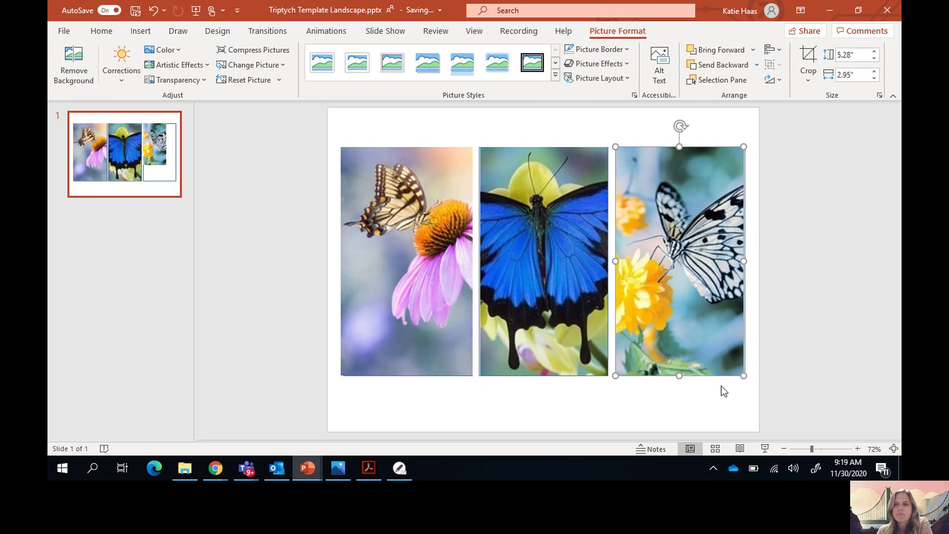
click(703, 411)
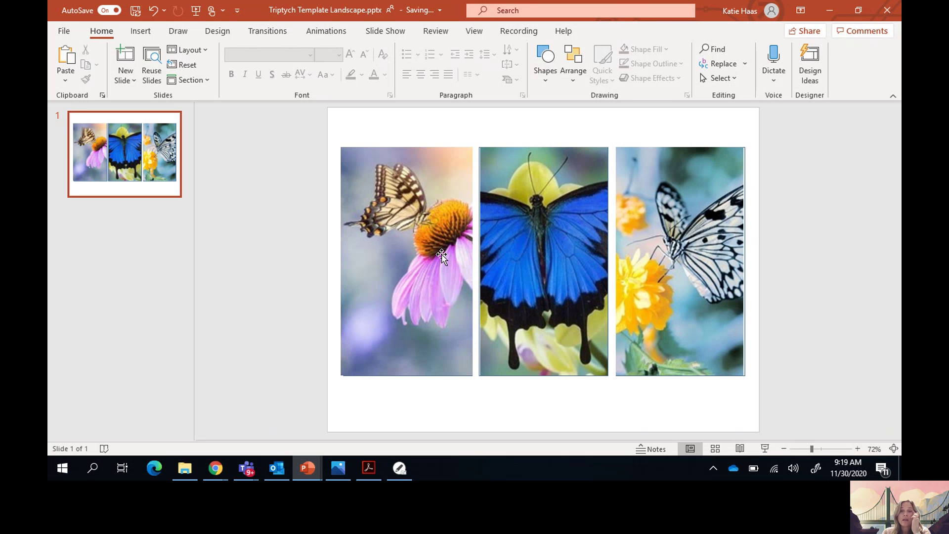
- Apply Brightness 0% with Contrast +20% to the left photo, +40% to the middle, and a contrast preset to the right
click(434, 247)
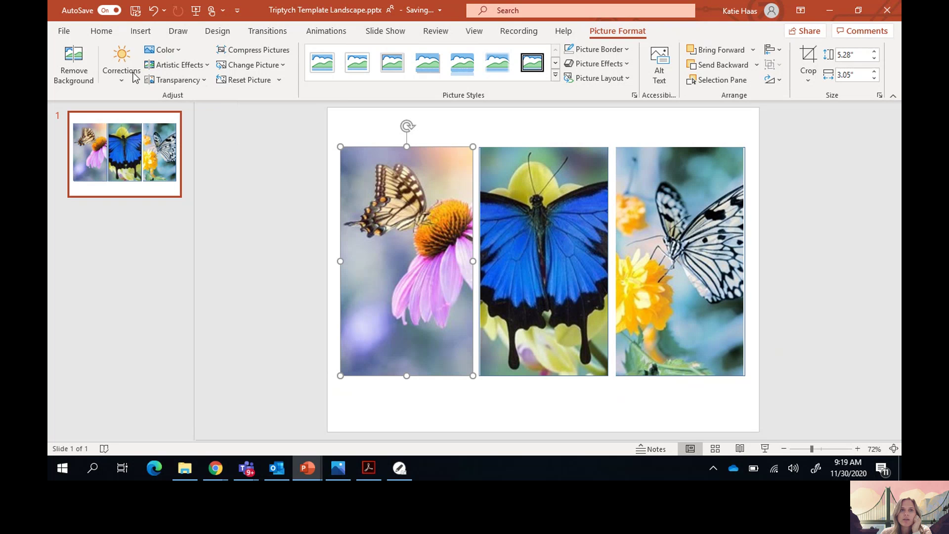
click(111, 59)
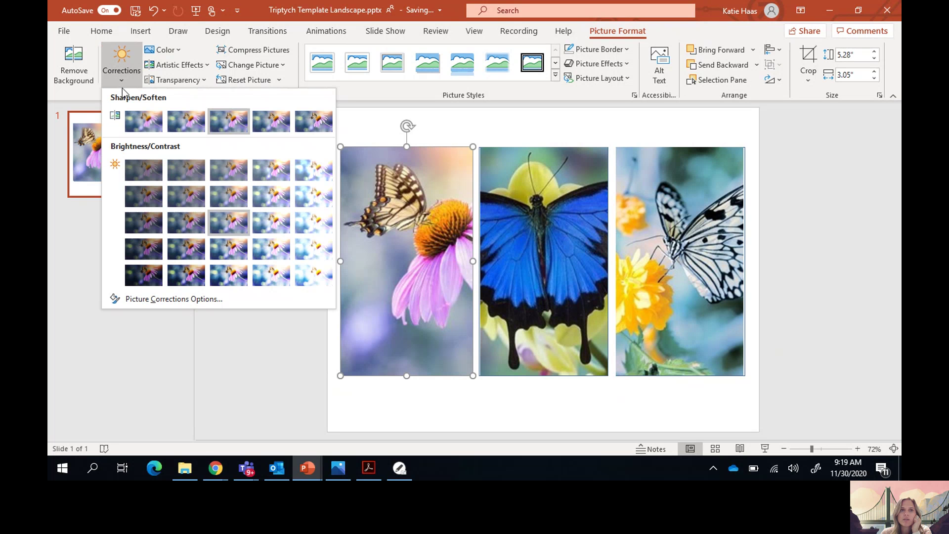
click(221, 244)
click(542, 267)
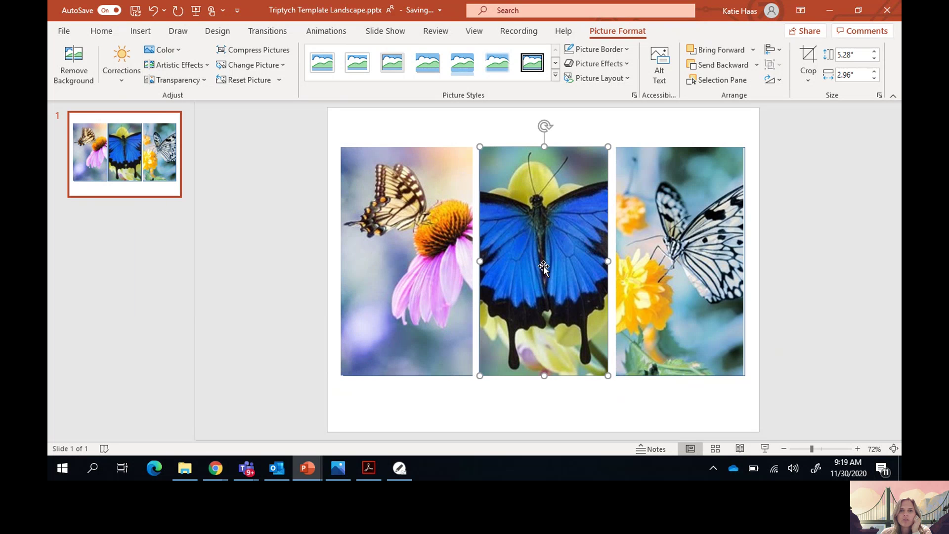
click(122, 60)
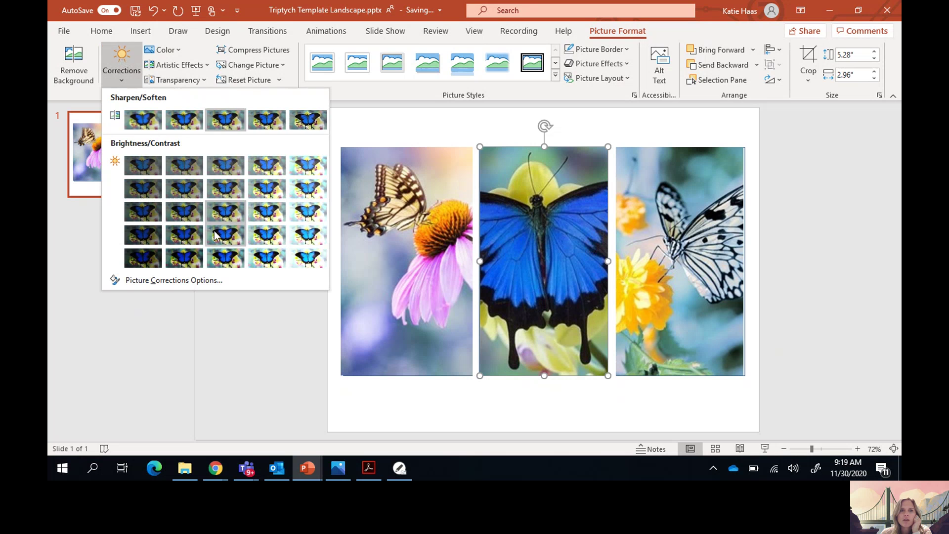
click(227, 256)
click(650, 258)
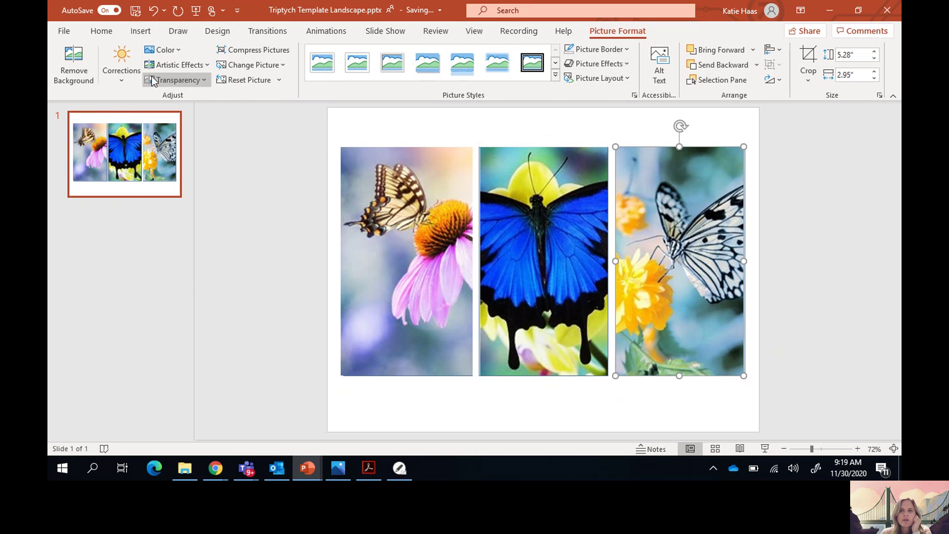
click(122, 60)
click(240, 322)
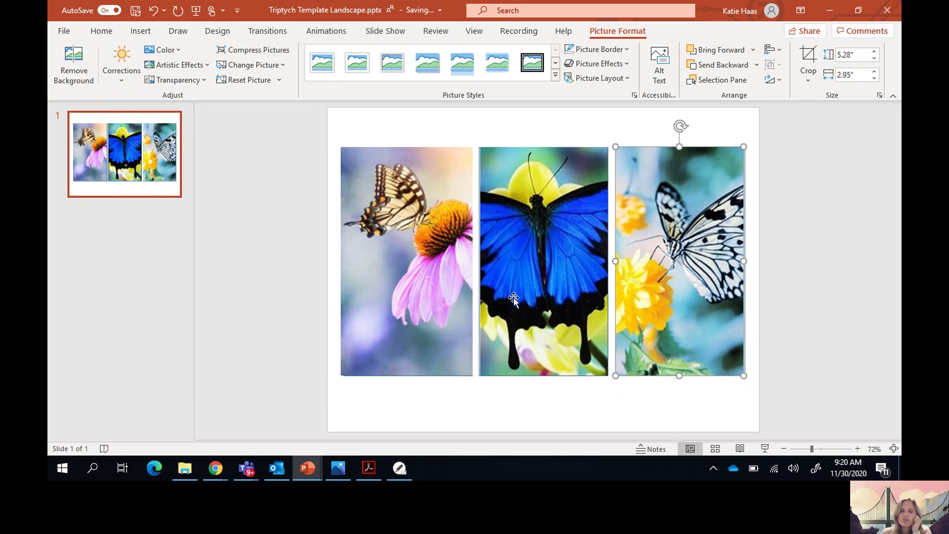
click(532, 421)
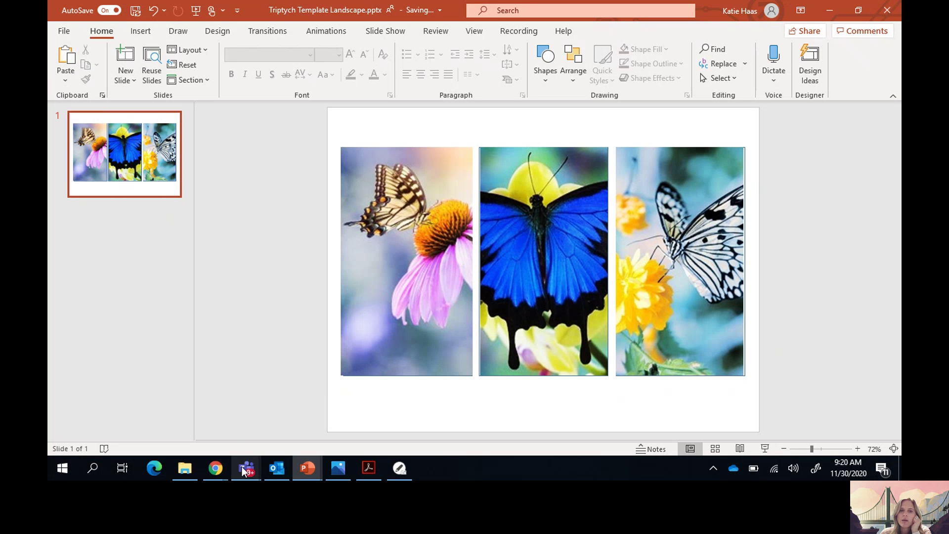
- Switch to Teams, dismiss the All done message, and close the PowerPoint file viewer
mouse_move(246, 467)
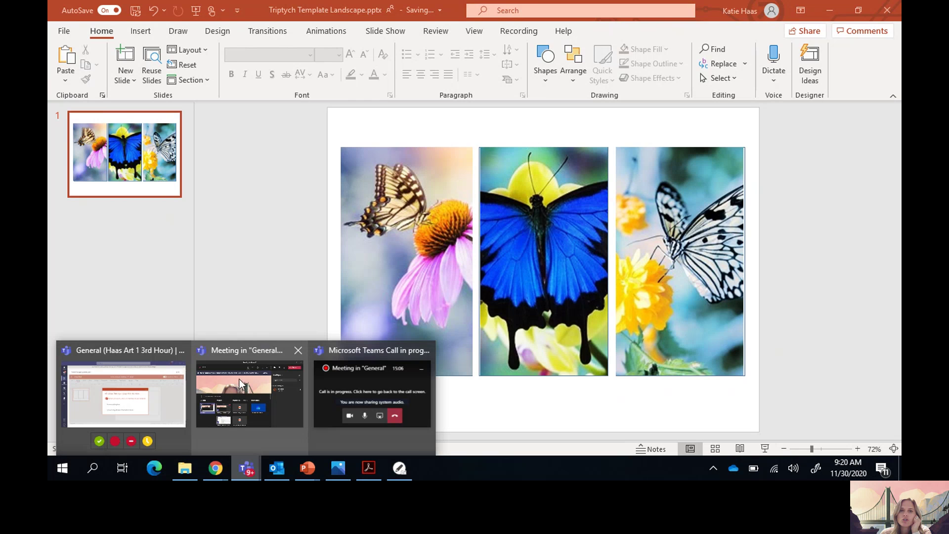
click(152, 361)
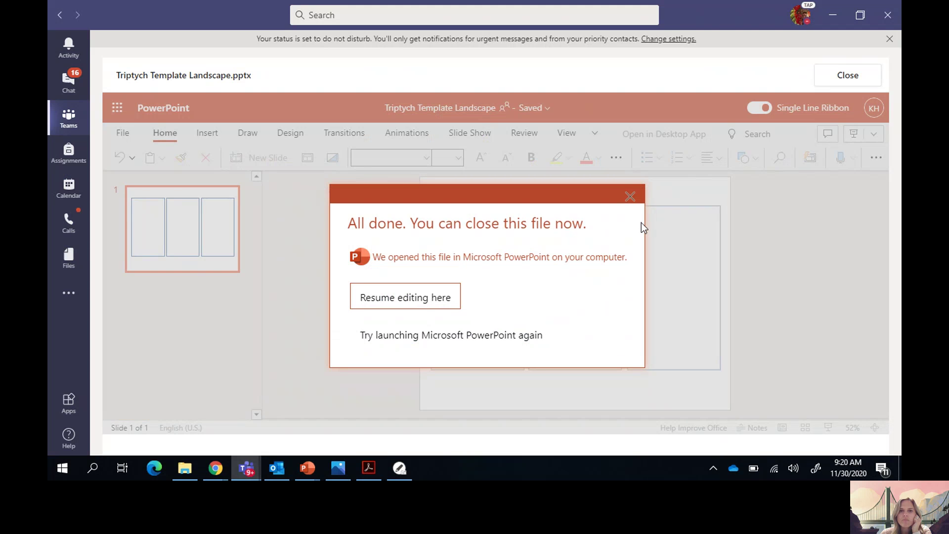
click(630, 198)
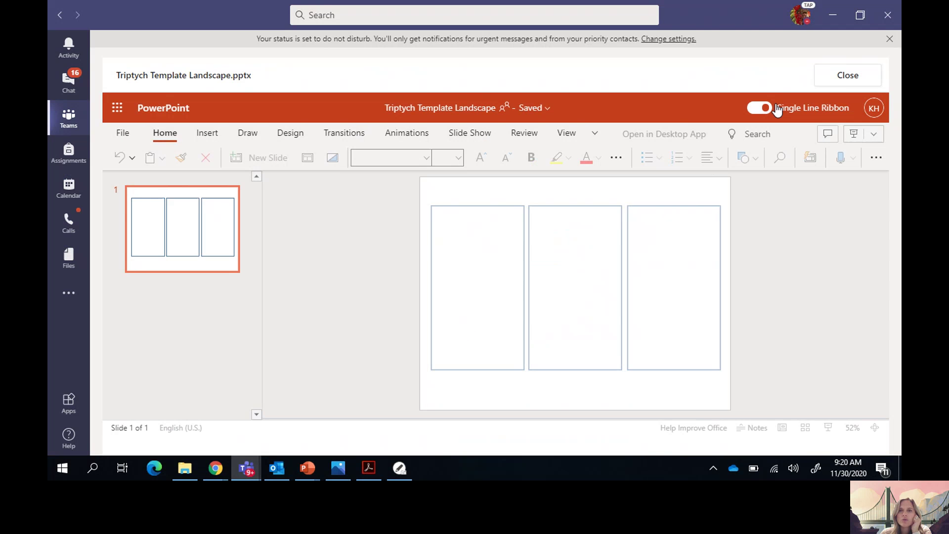
click(848, 75)
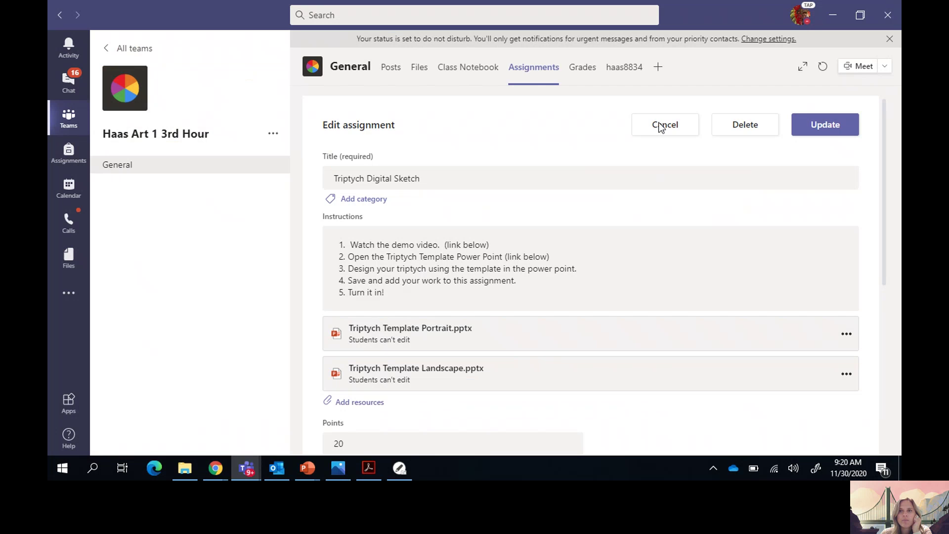